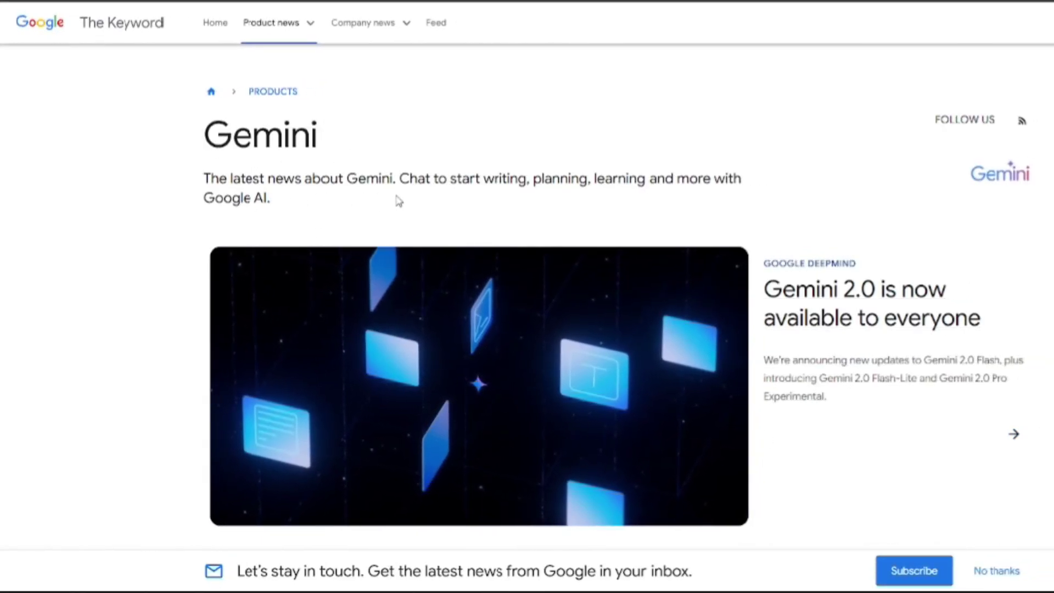
# Open the 'Gemini 2.0 is now available to everyone' announcement from the Gemini news page
pyautogui.click(863, 332)
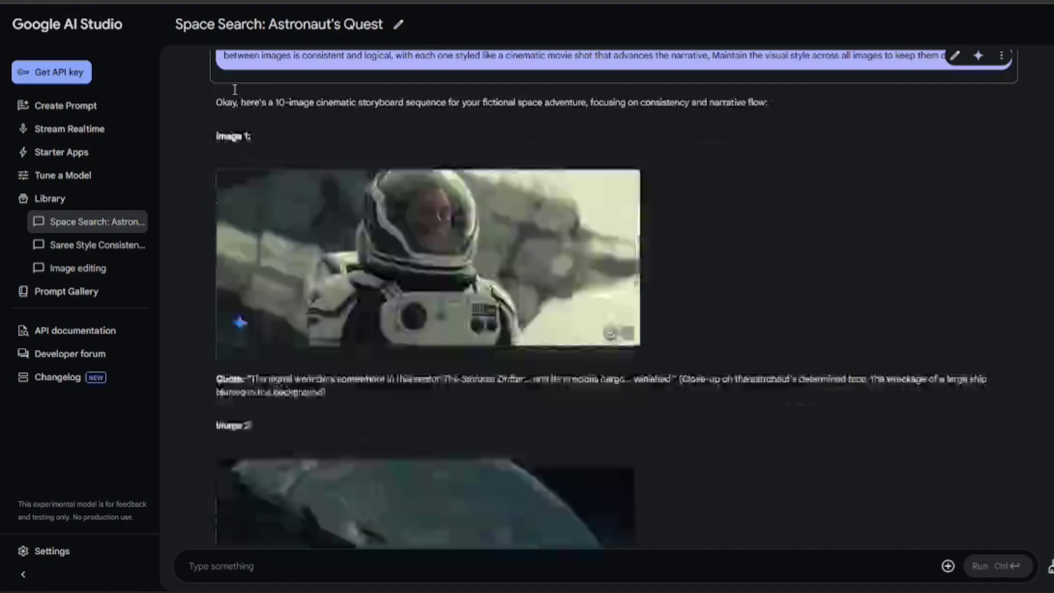
# Scroll through the astronaut storyboard and waterfall-expansion chats to review their generated images
pyautogui.scroll(-10, 249, 227)
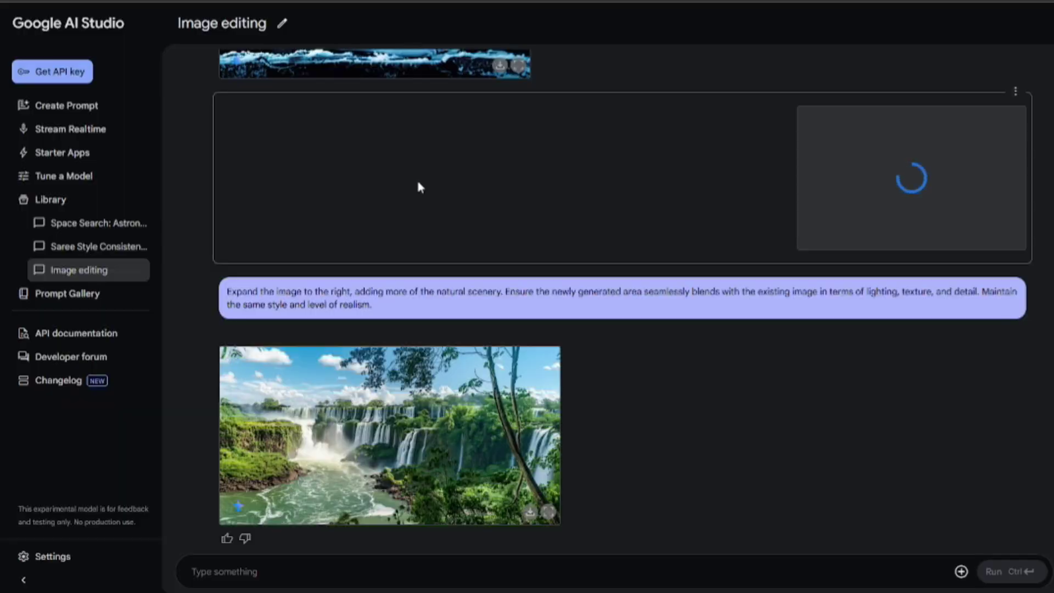
pyautogui.scroll(10, 421, 329)
pyautogui.scroll(-10, 412, 316)
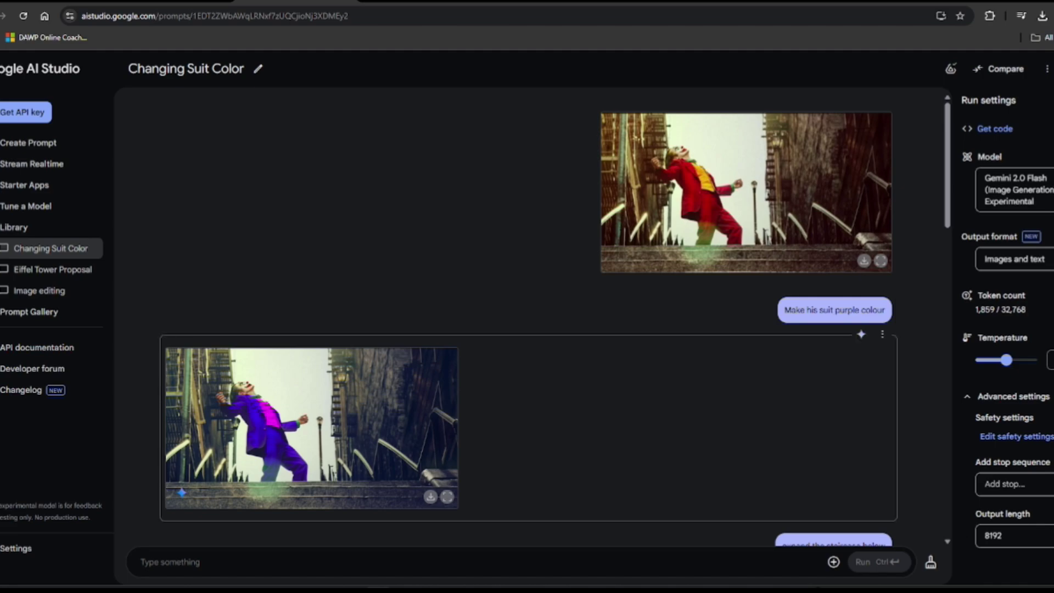
# Scroll past the purple-suit reply to the 'expand the staircase below' result and 'Remove person' request
pyautogui.scroll(-1, 527, 368)
pyautogui.scroll(1, 527, 319)
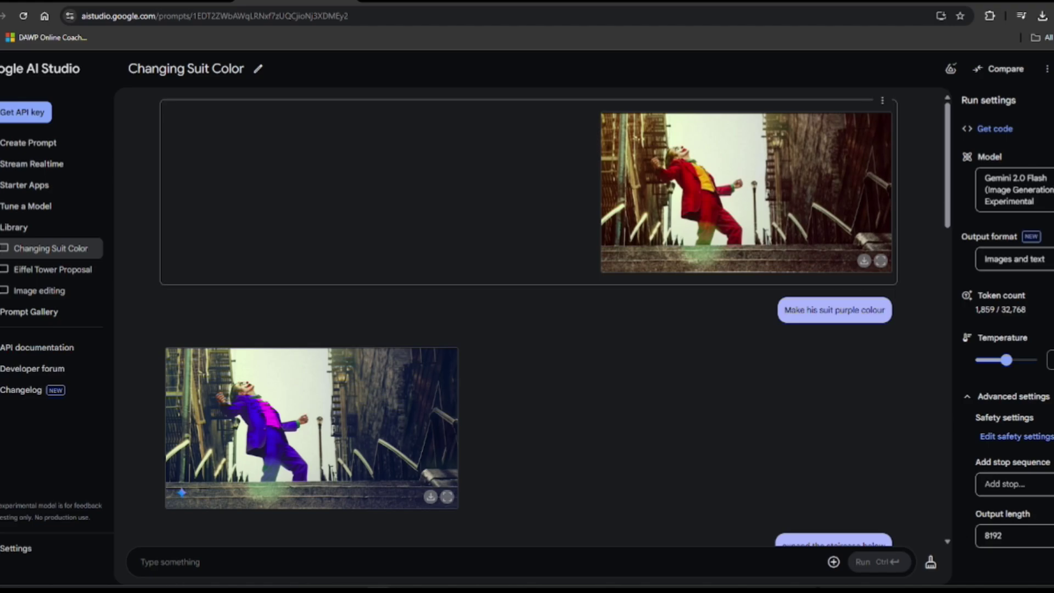
pyautogui.scroll(-1, 550, 219)
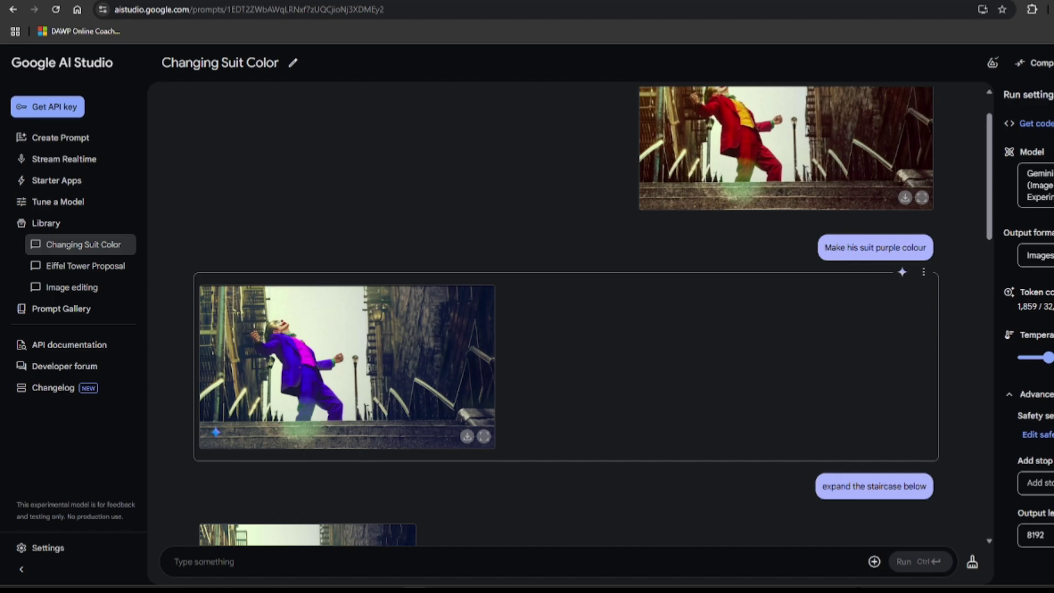
pyautogui.scroll(-4, 566, 316)
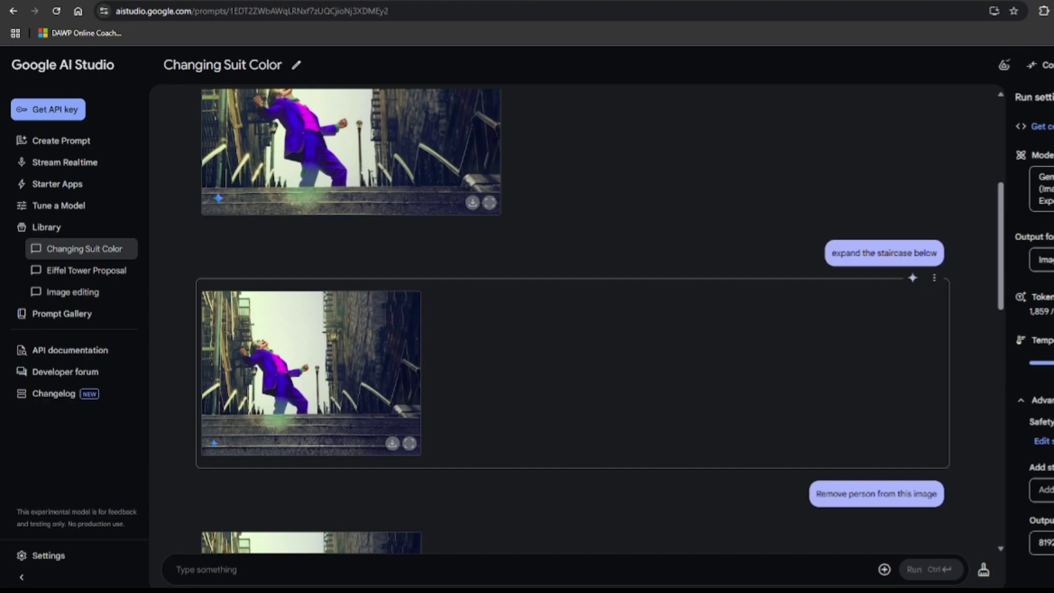
# Scroll past the person-removed staircase and view the panda-on-the-stairs result at full size, then close it
pyautogui.scroll(-3, 571, 318)
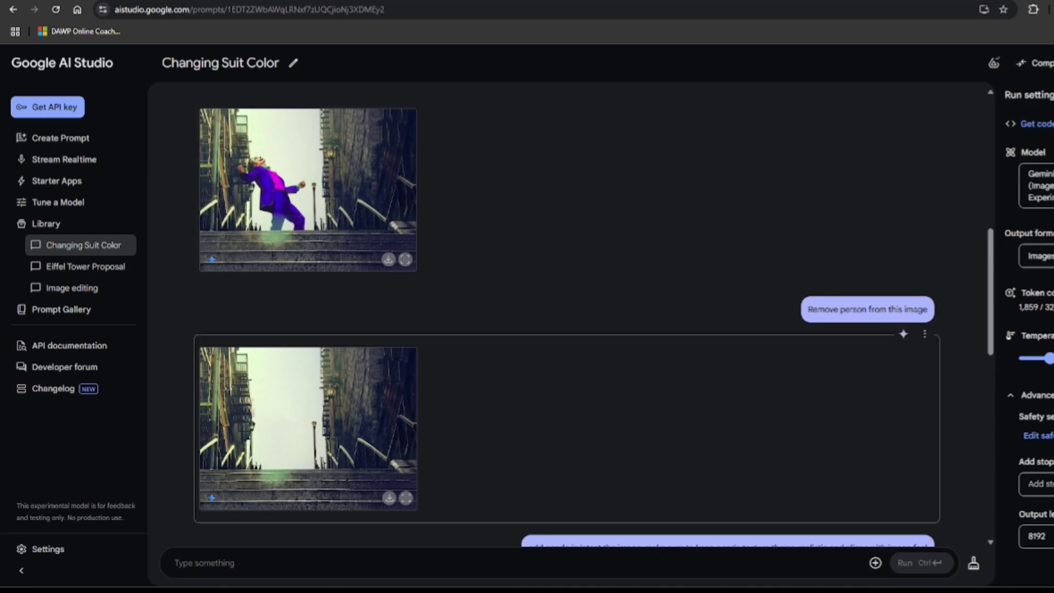
pyautogui.scroll(-1, 593, 317)
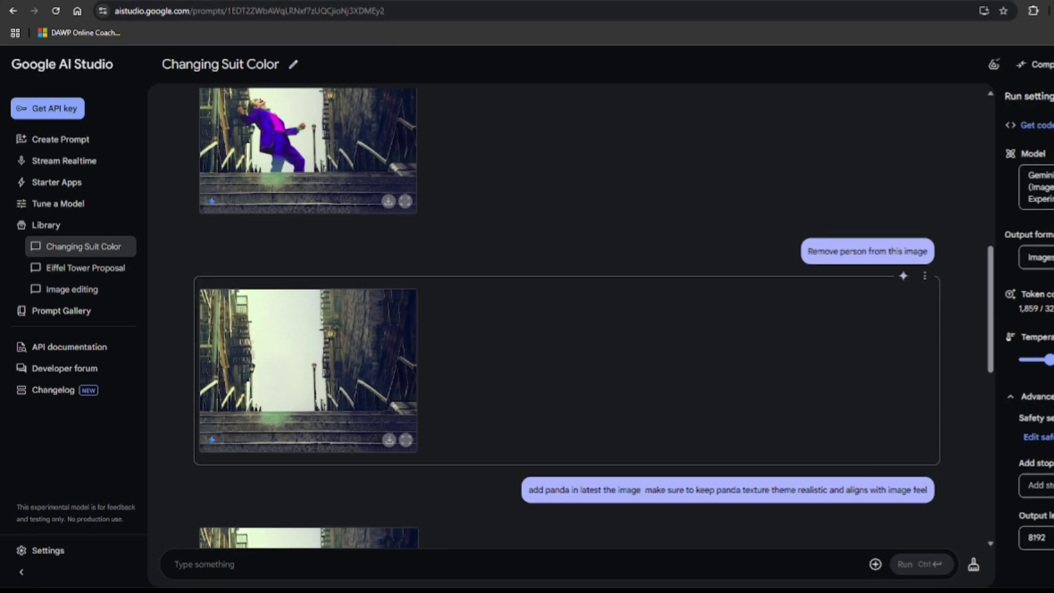
pyautogui.scroll(-5, 594, 319)
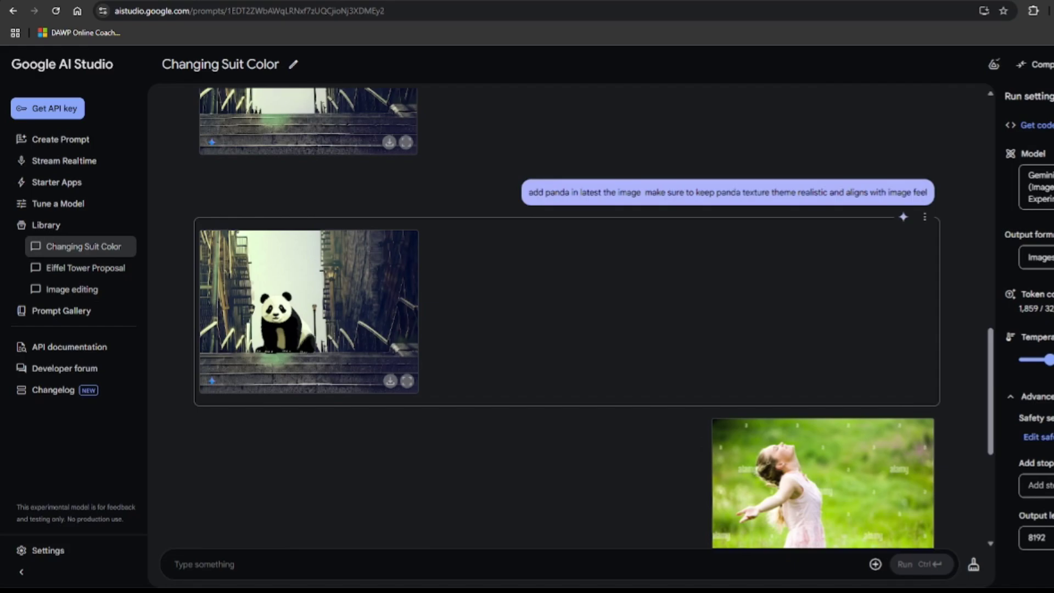
pyautogui.click(407, 381)
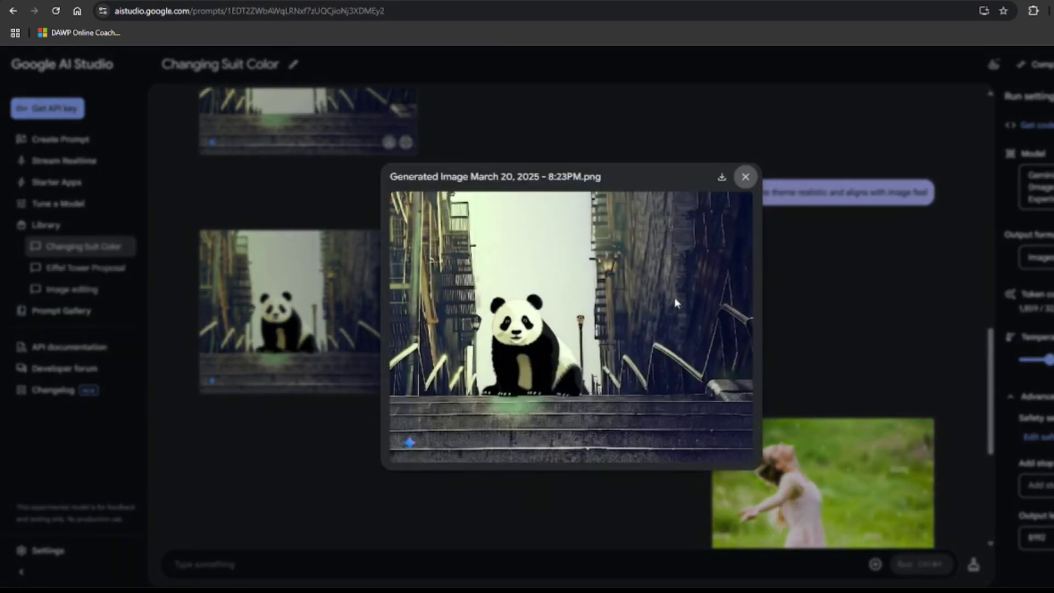
pyautogui.click(449, 550)
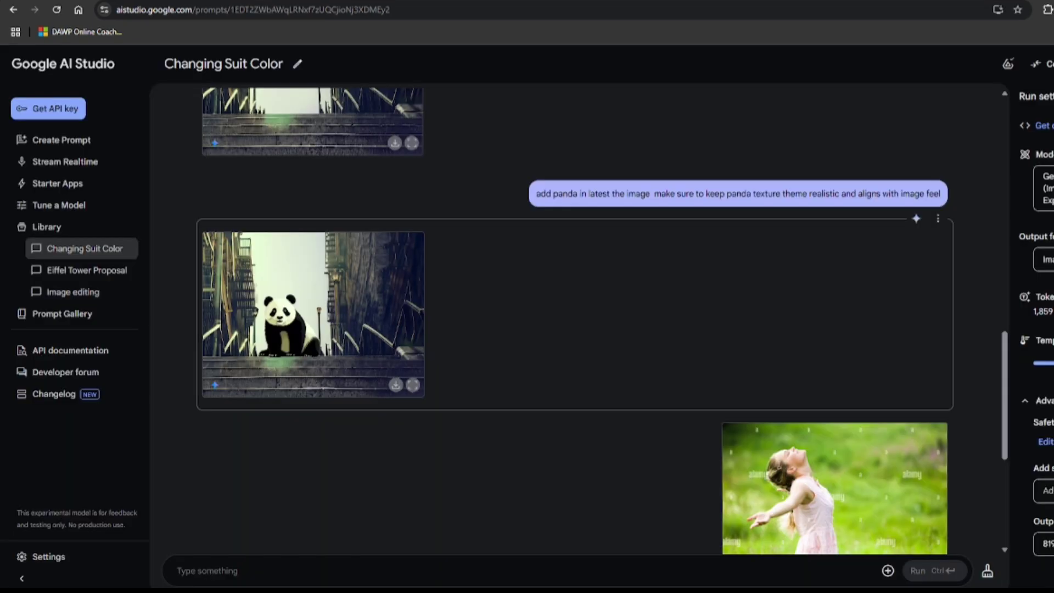
# View the watermarked girl-in-grass photo full size, then open the watermark-free result full size
pyautogui.scroll(-1, 602, 321)
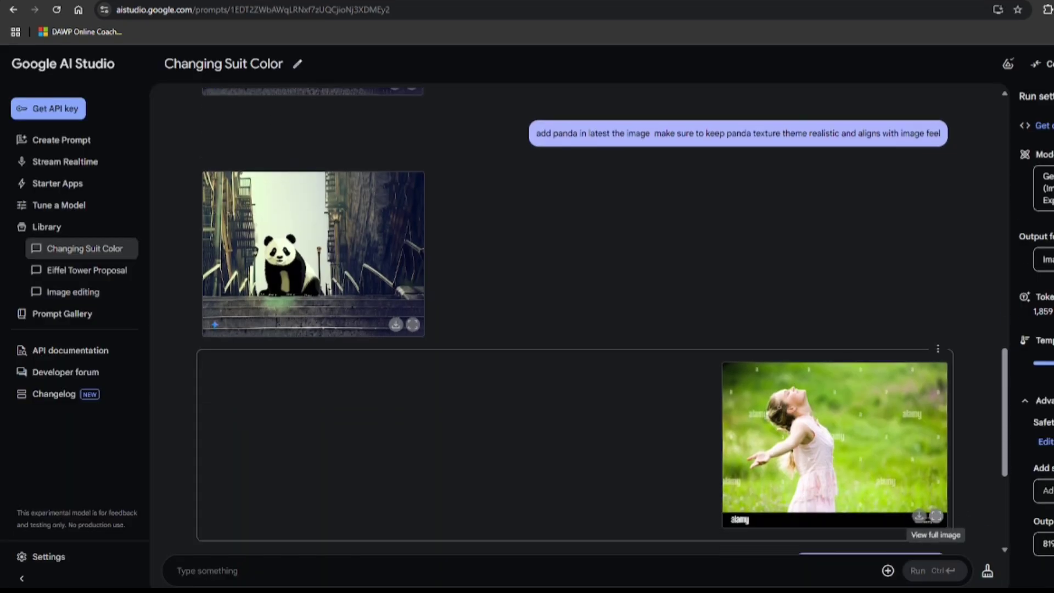
pyautogui.click(937, 517)
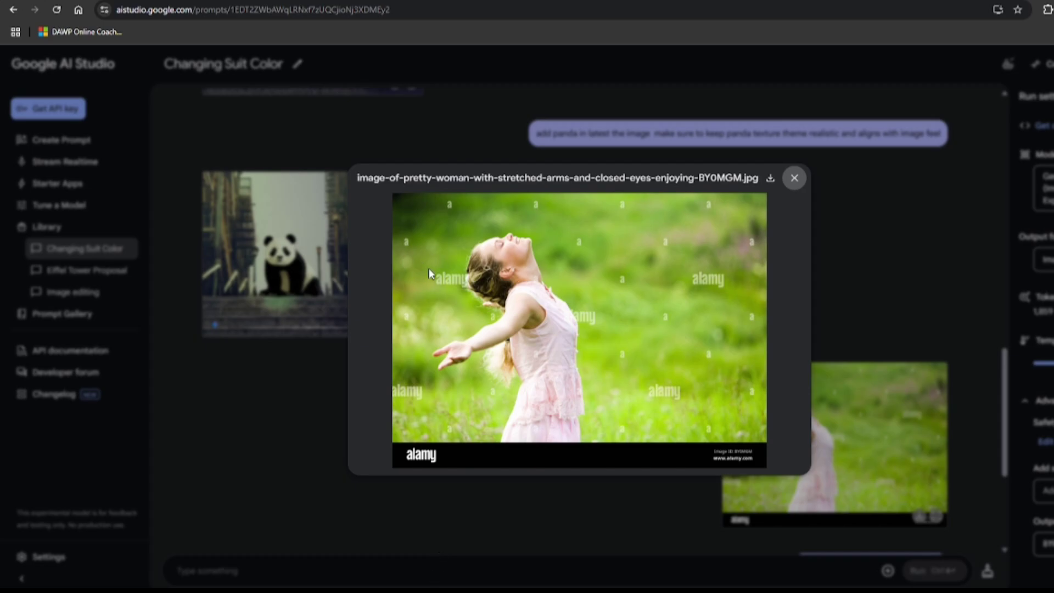
pyautogui.press('Escape')
pyautogui.scroll(-2, 550, 440)
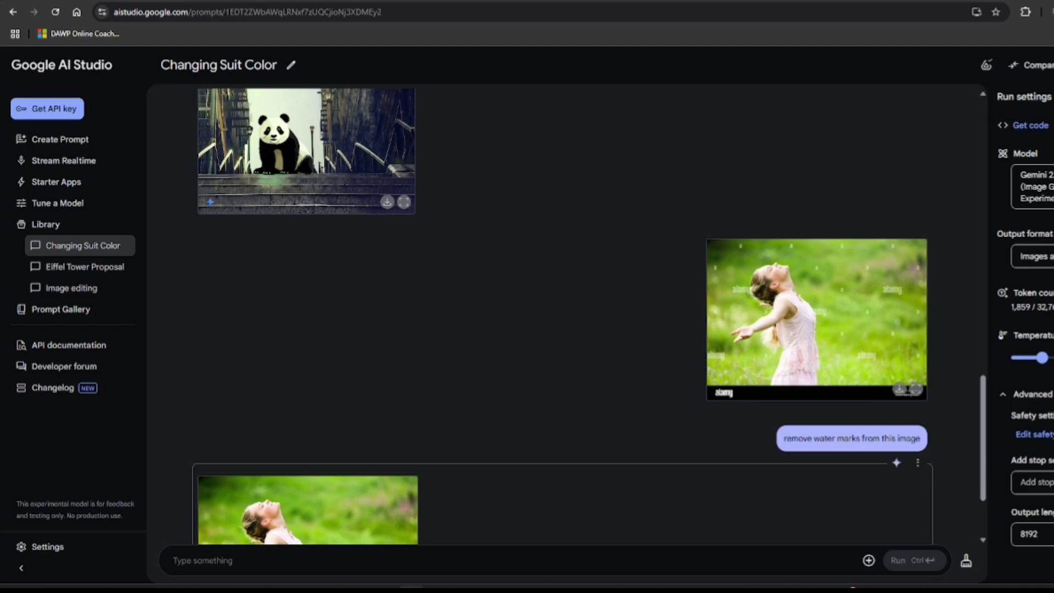
pyautogui.scroll(-2, 407, 507)
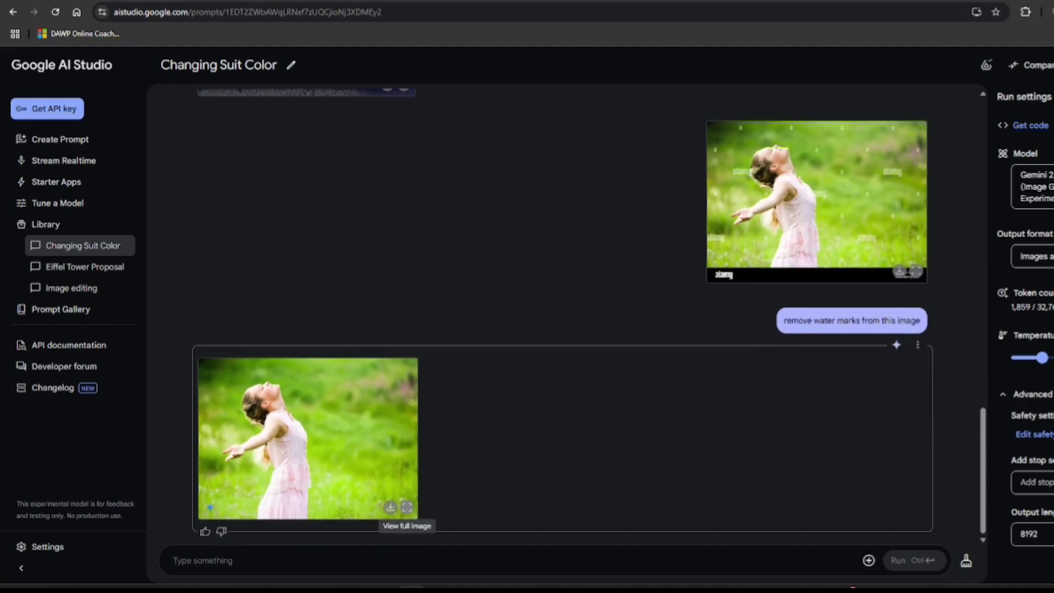
pyautogui.click(407, 507)
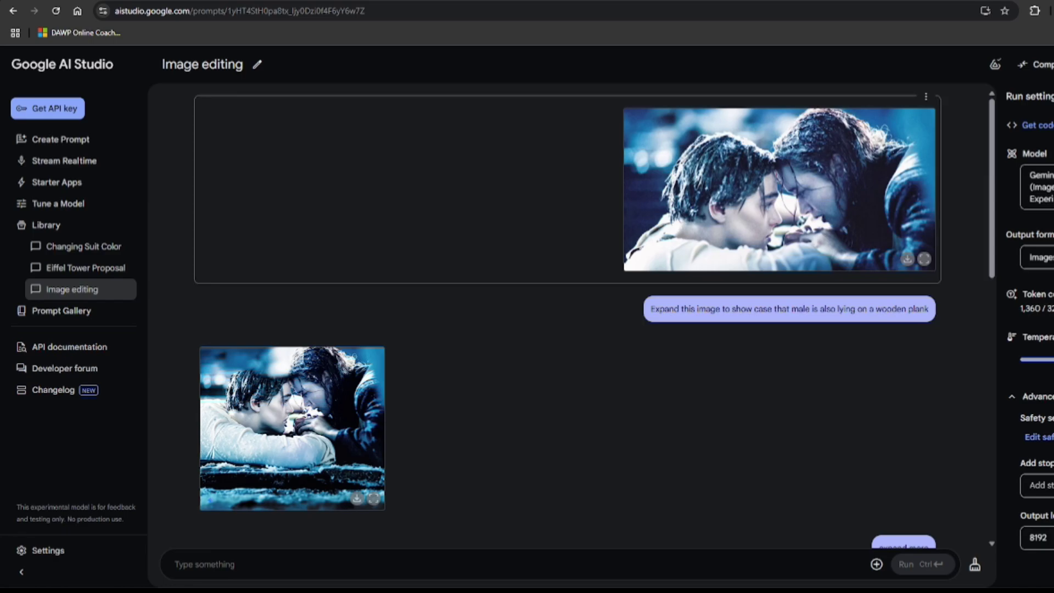
# Scroll the Image editing chat to the wider 'expand more' couple-on-plank image
pyautogui.scroll(-1, 566, 330)
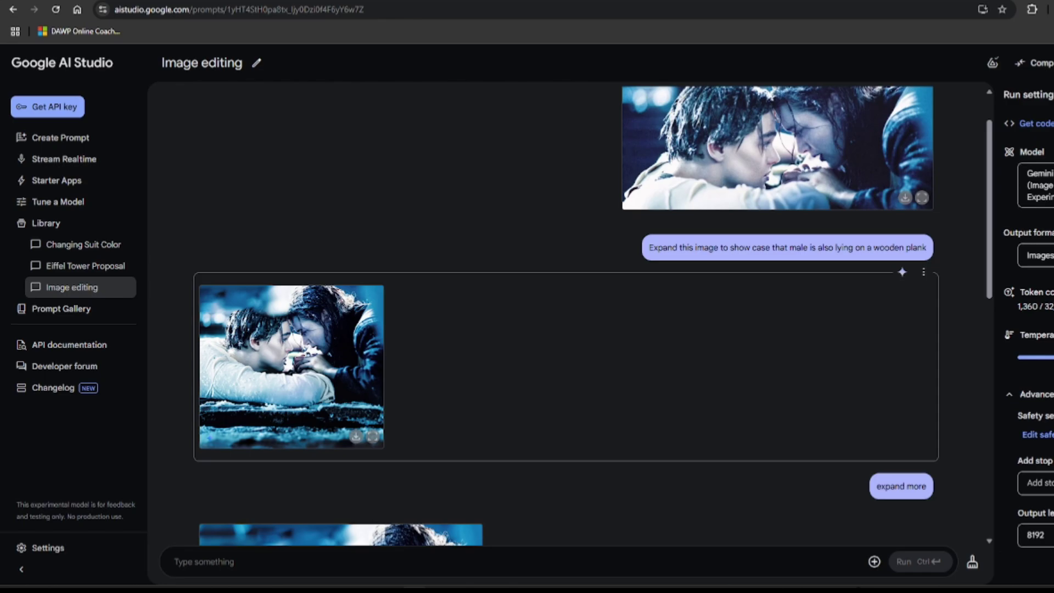
pyautogui.scroll(-4, 566, 329)
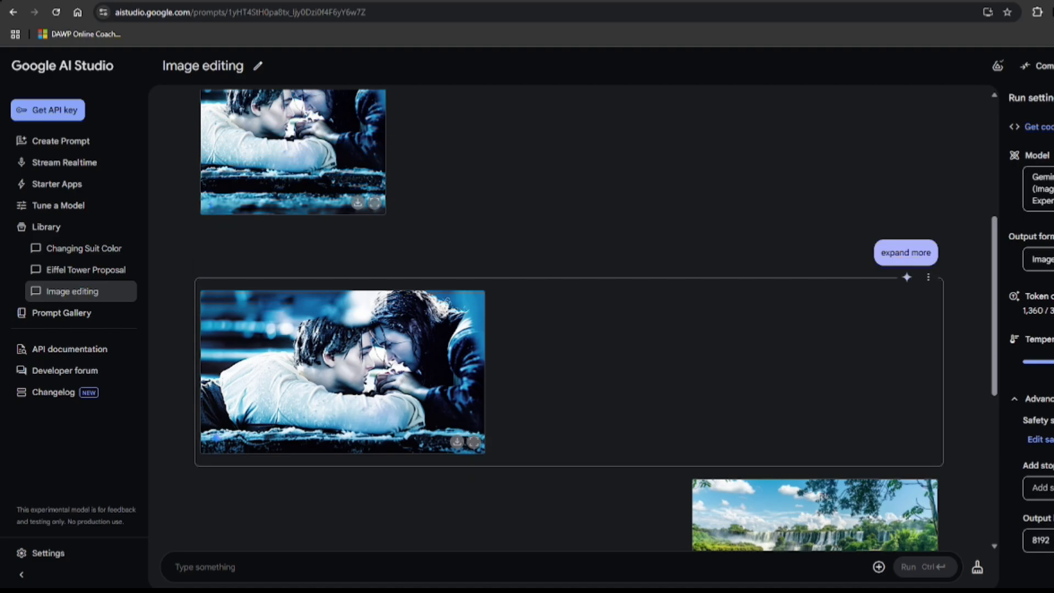
# View the original waterfall photo and its right-expanded version at full size, closing each preview
pyautogui.scroll(-5, 704, 259)
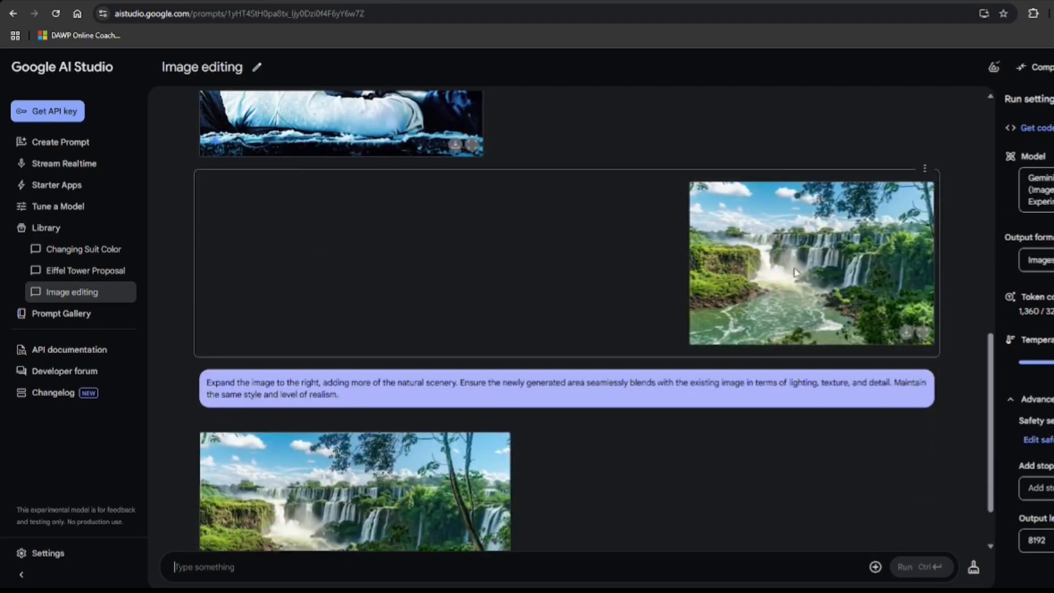
pyautogui.click(923, 332)
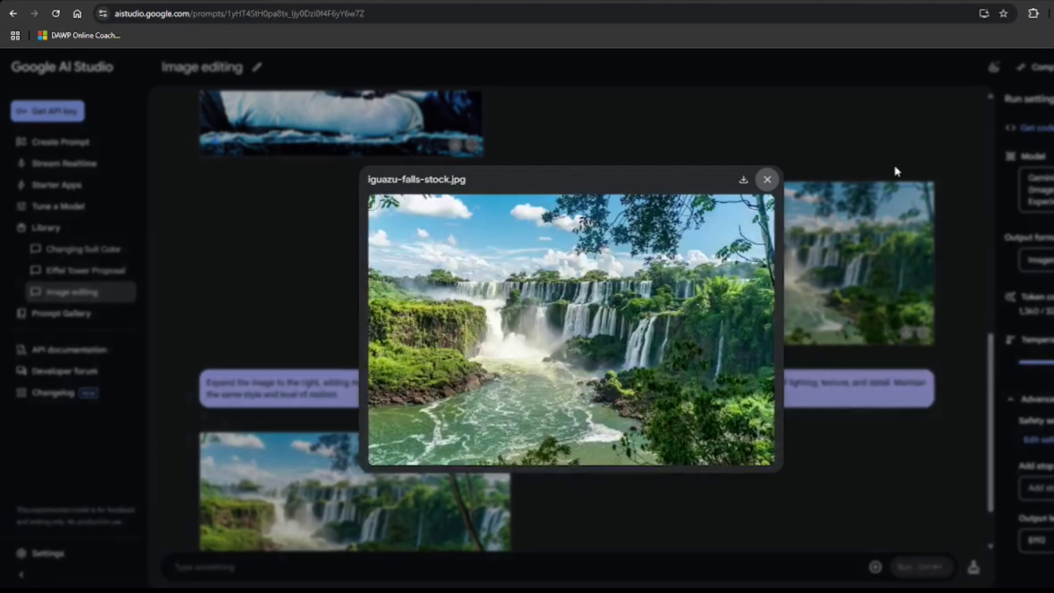
pyautogui.click(768, 181)
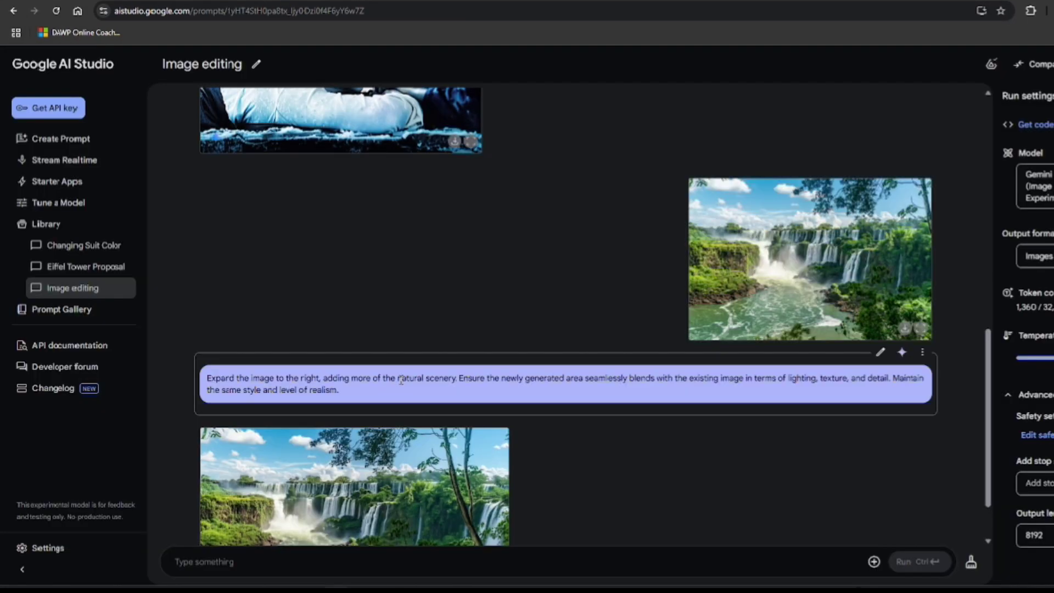
pyautogui.scroll(-2, 401, 380)
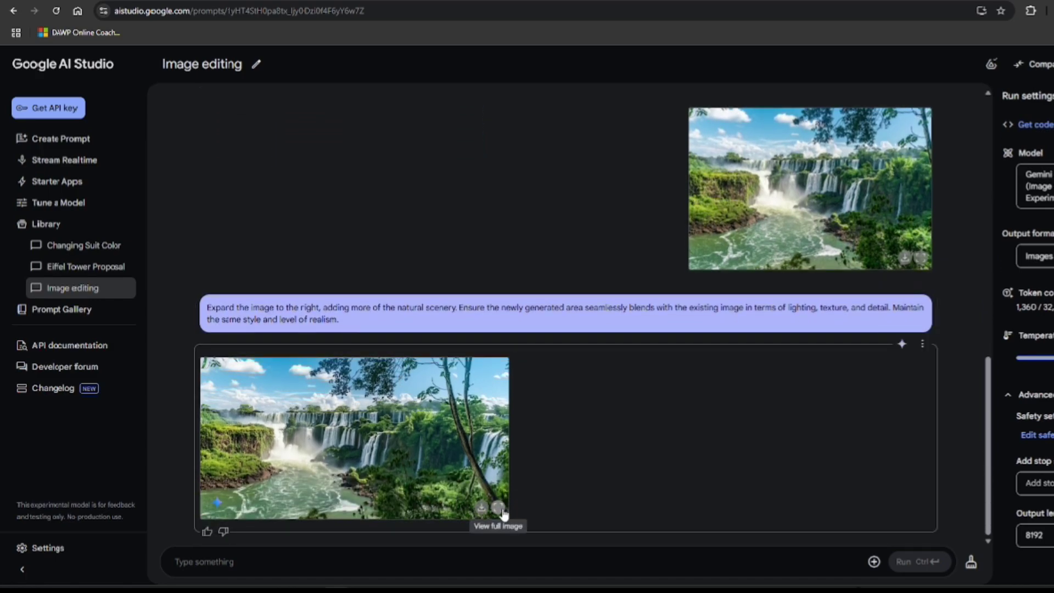
pyautogui.click(498, 507)
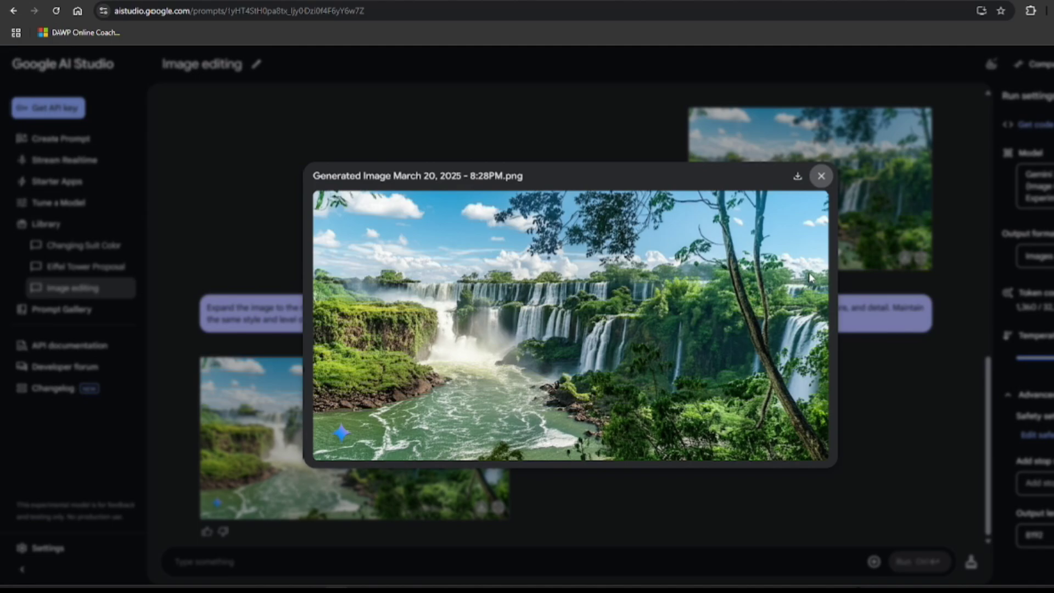
pyautogui.click(822, 176)
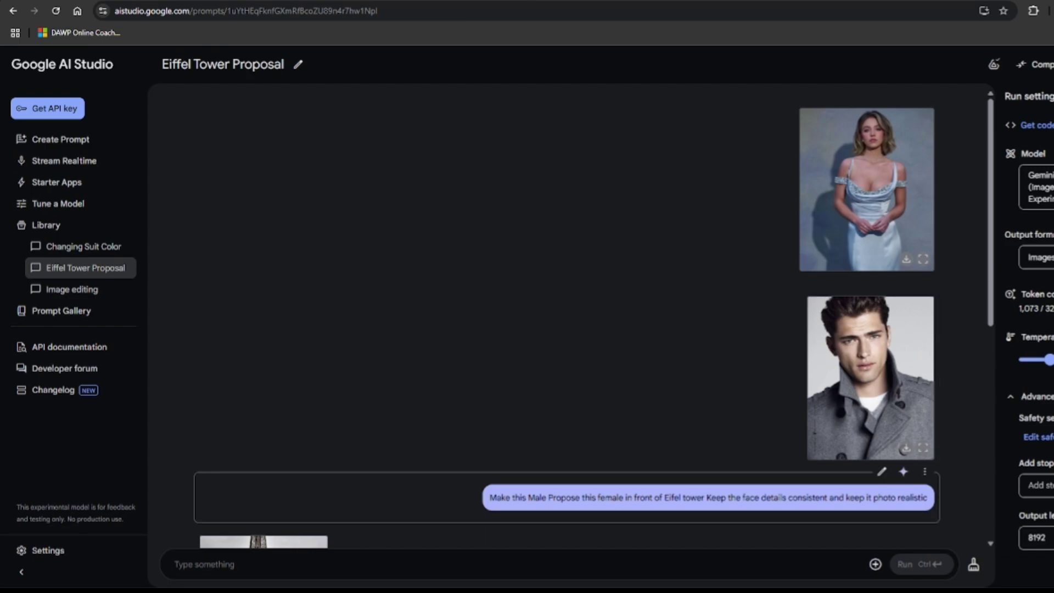
# View the Eiffel Tower proposal image and the close-up proposal result at full size
pyautogui.scroll(-3, 317, 506)
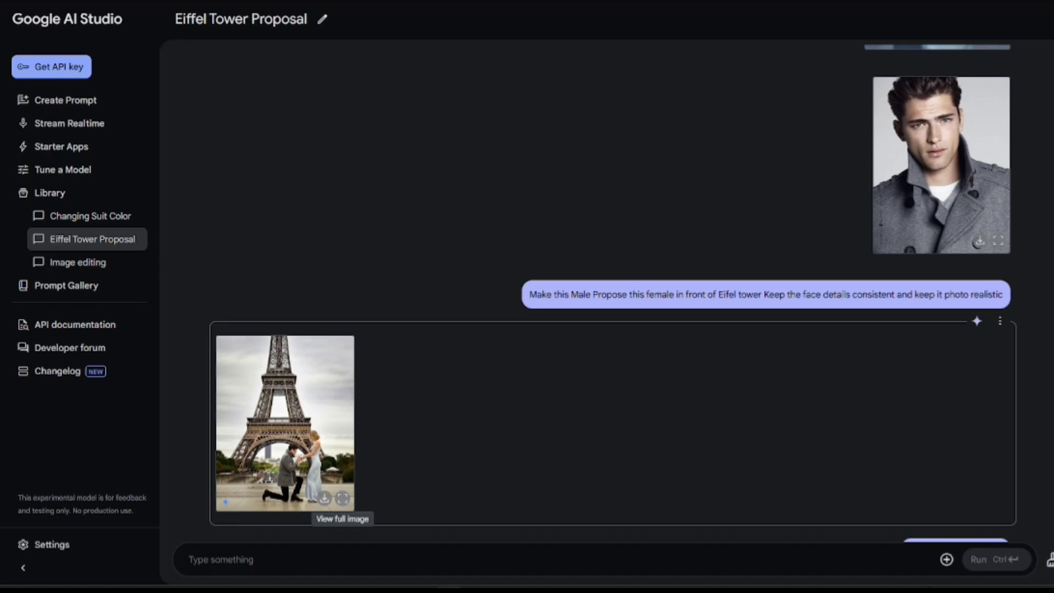
pyautogui.click(343, 498)
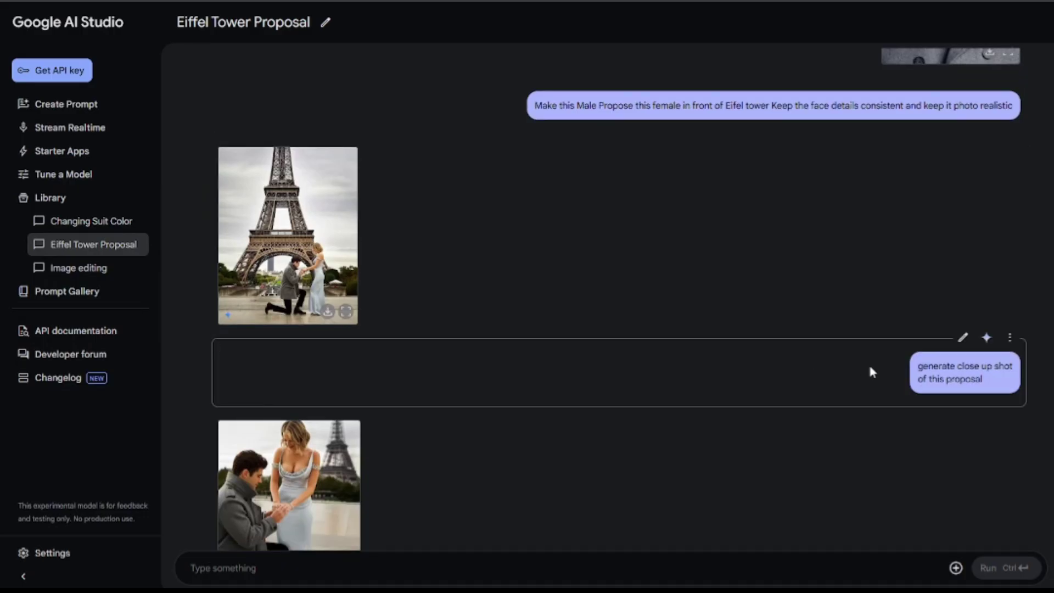
pyautogui.scroll(-2, 450, 397)
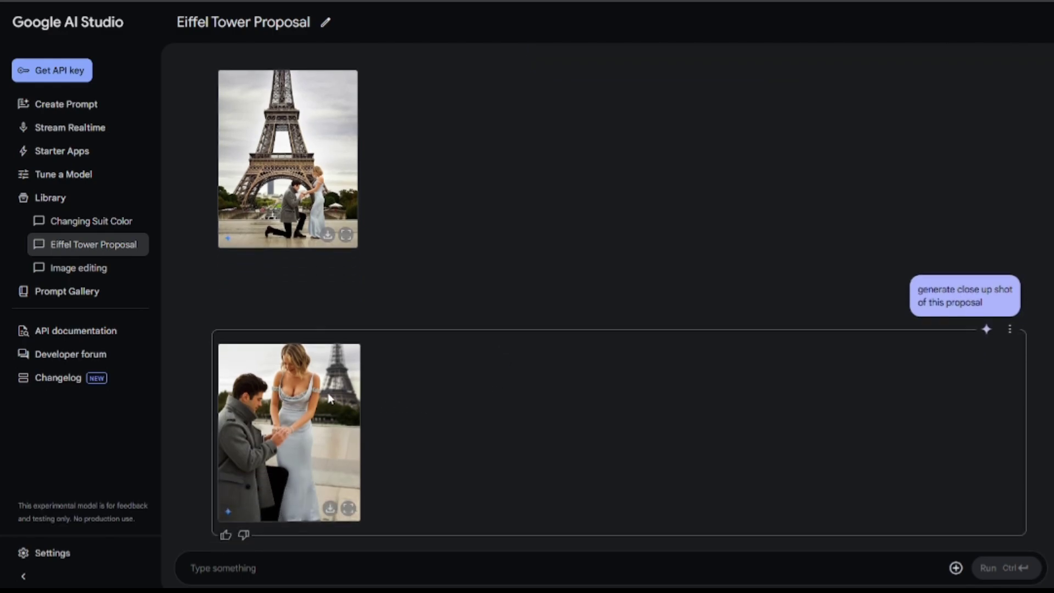
pyautogui.click(348, 508)
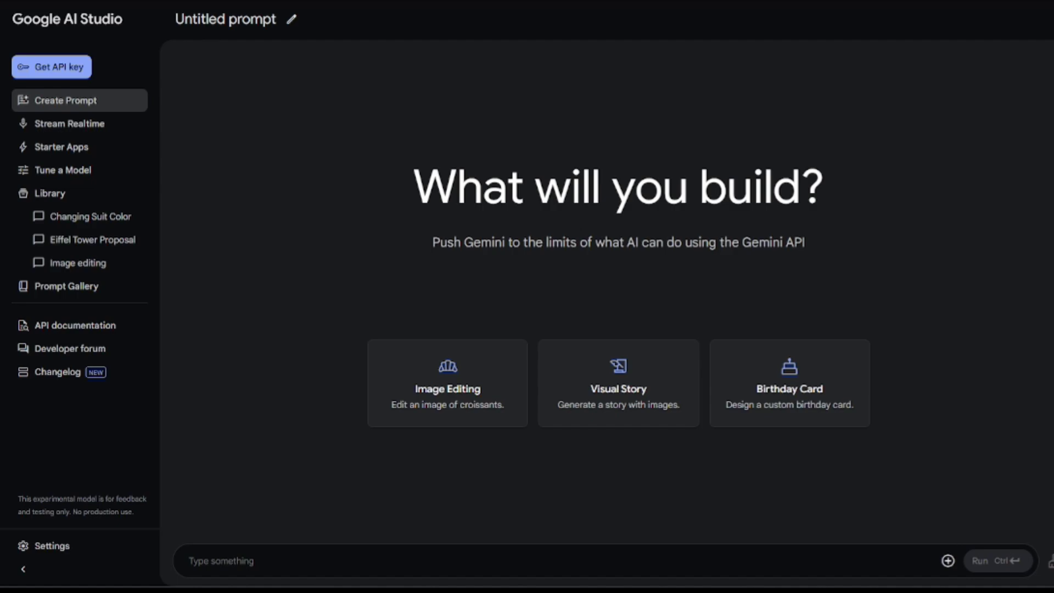
# Generate the woman wearing the green-and-red saree from both pasted photos and view it full size
pyautogui.hotkey('ctrl', 'v')
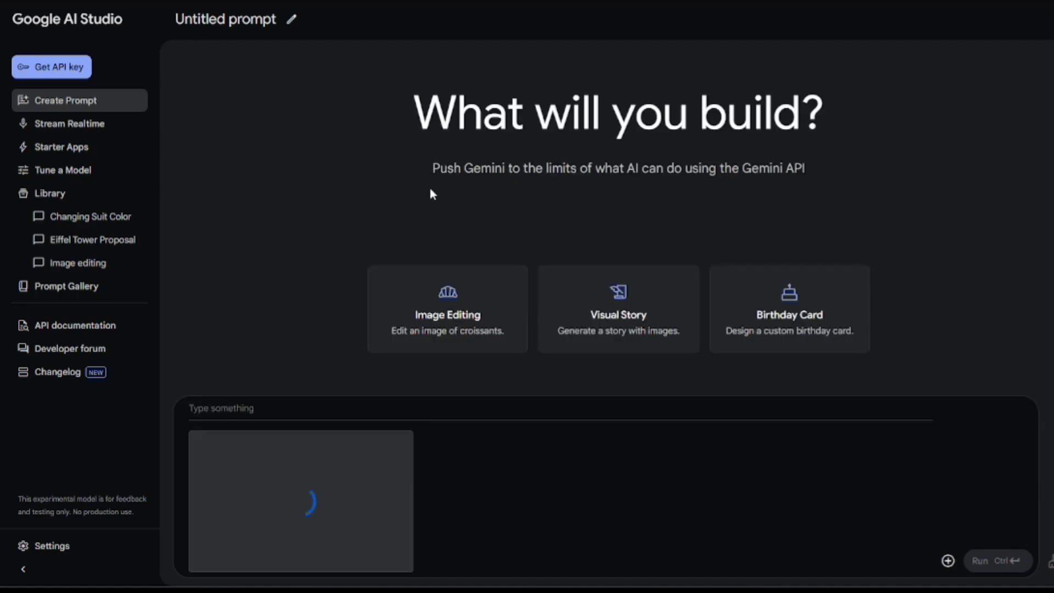
pyautogui.click(937, 560)
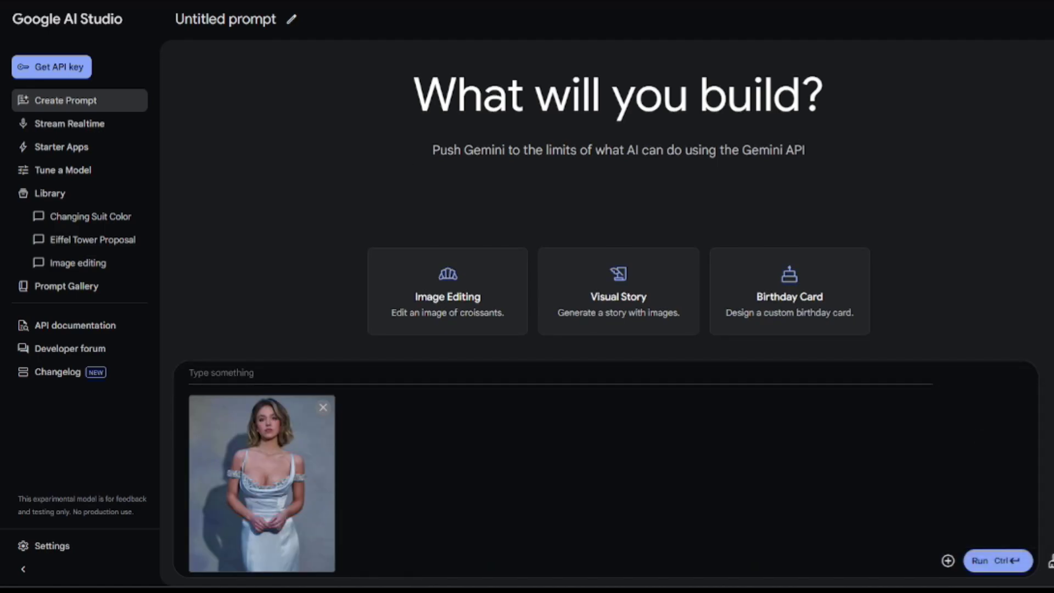
pyautogui.hotkey('ctrl', 'v')
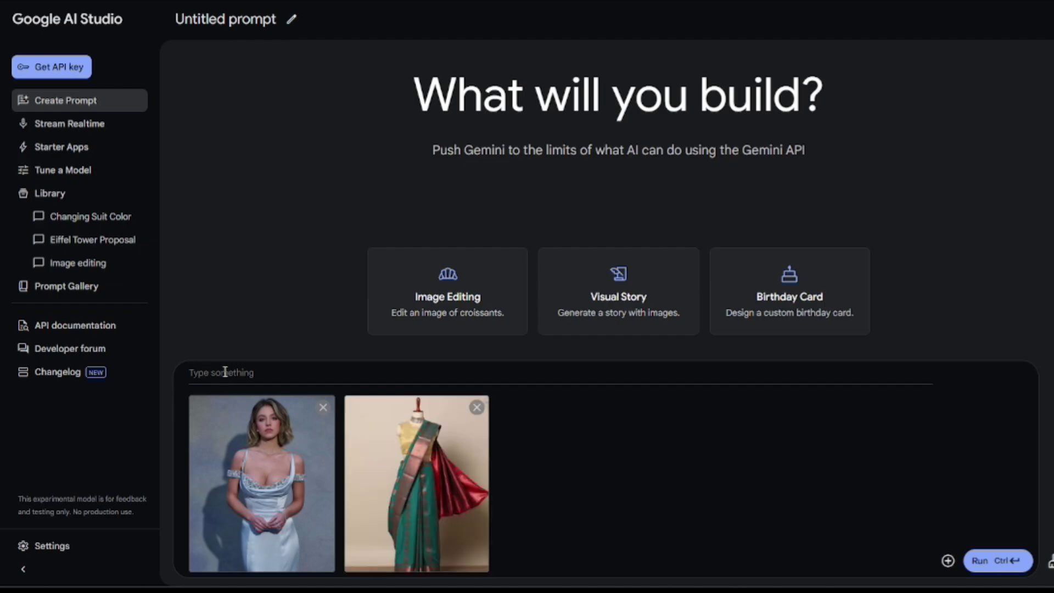
pyautogui.write('make her wear this saree keep the image consistent and also keep the clothing details accurate')
pyautogui.click(989, 560)
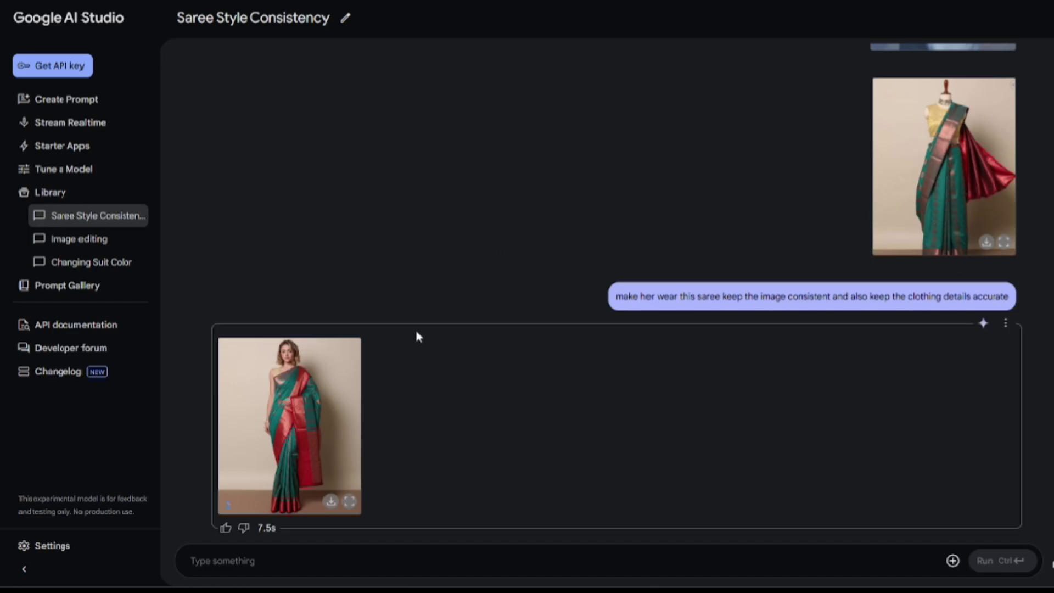
pyautogui.click(349, 501)
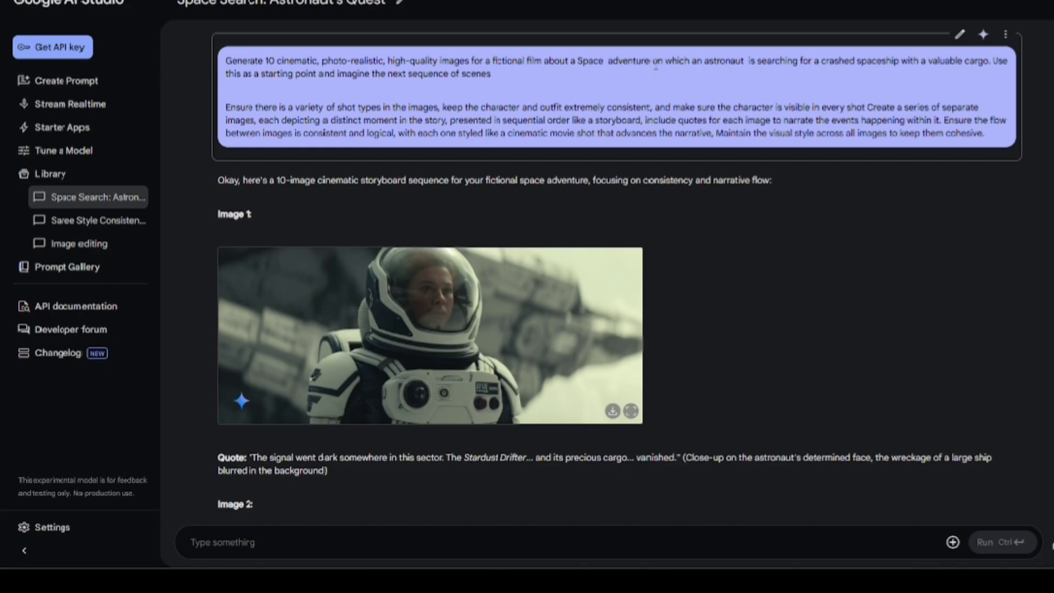
pyautogui.scroll(-3, 345, 242)
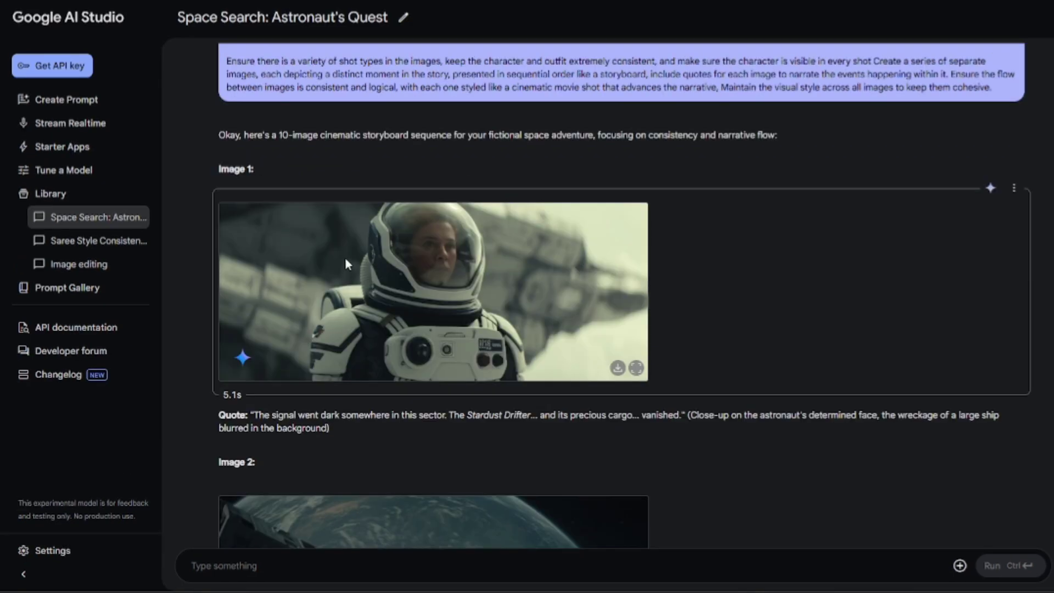
pyautogui.scroll(-15, 387, 262)
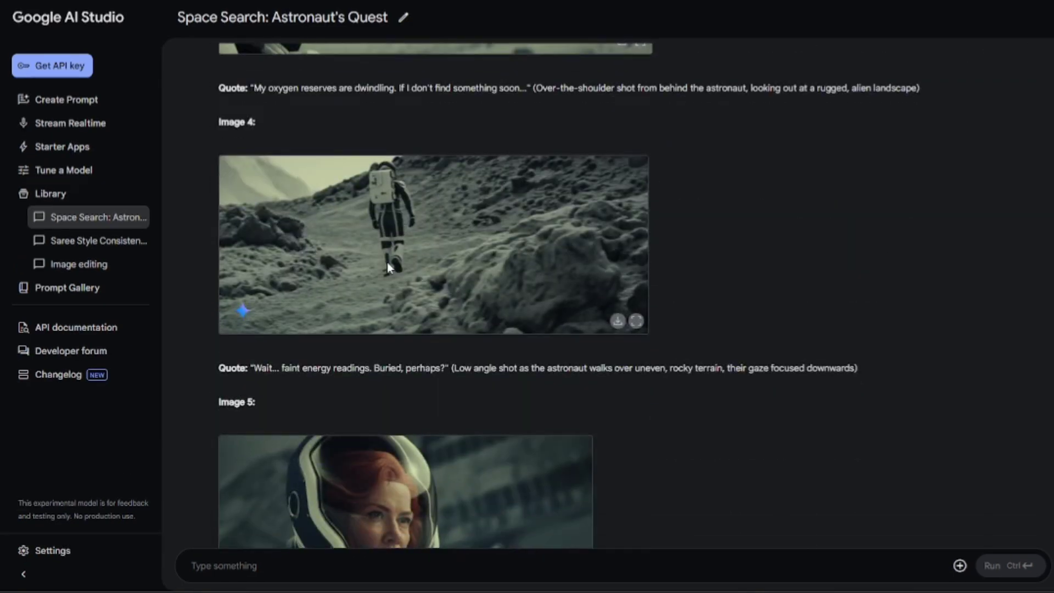
pyautogui.scroll(20, 387, 262)
pyautogui.click(636, 368)
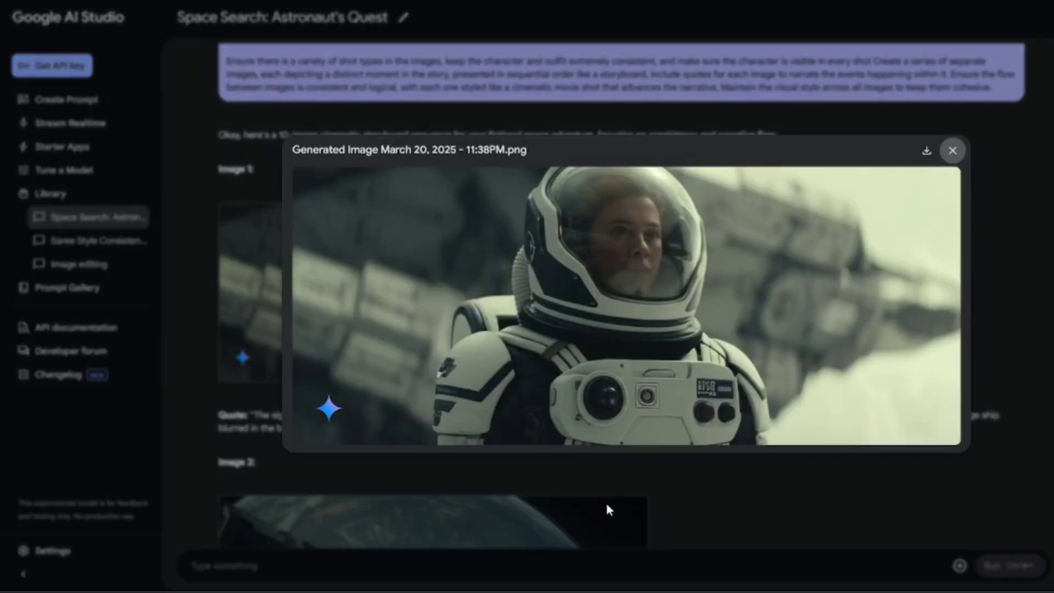
pyautogui.click(689, 494)
pyautogui.scroll(-7, 599, 434)
pyautogui.scroll(-12, 598, 434)
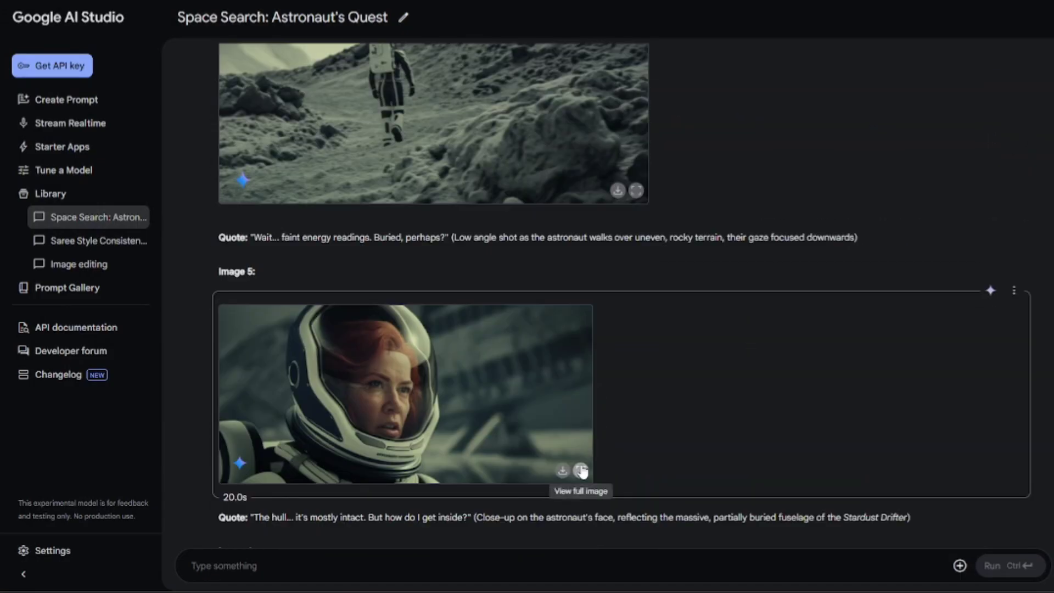
pyautogui.click(581, 471)
pyautogui.press('Escape')
pyautogui.scroll(-15, 395, 387)
pyautogui.click(586, 335)
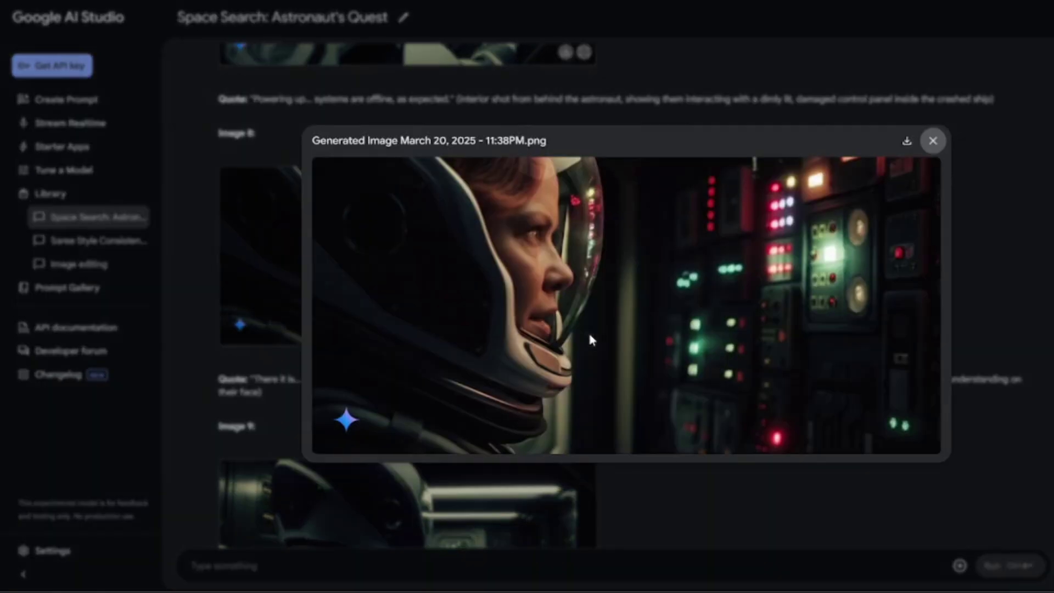
pyautogui.press('Escape')
pyautogui.scroll(-9, 395, 384)
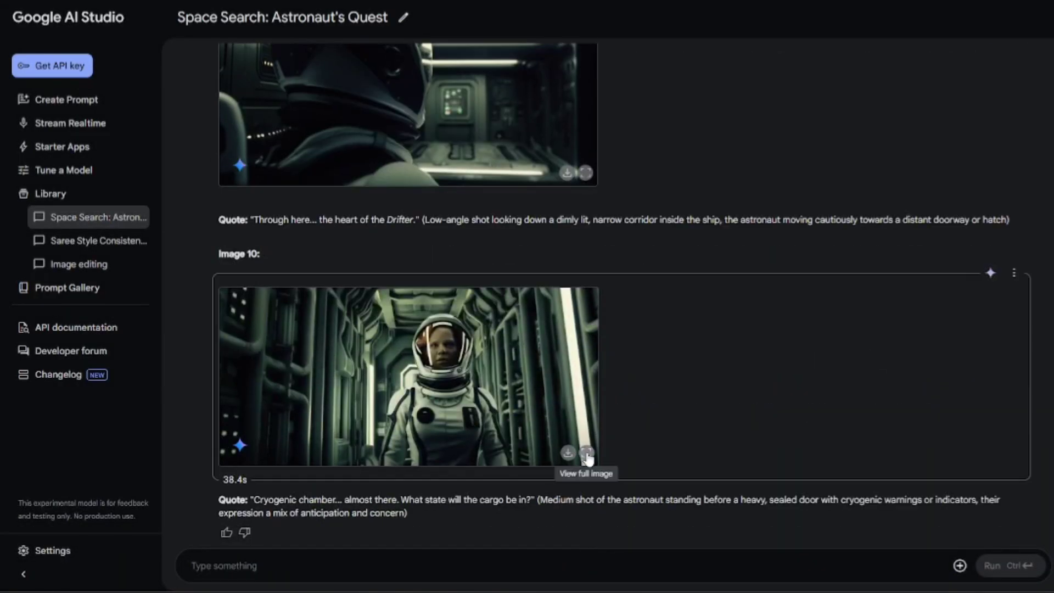
pyautogui.click(588, 462)
pyautogui.press('Escape')
pyautogui.scroll(8, 381, 394)
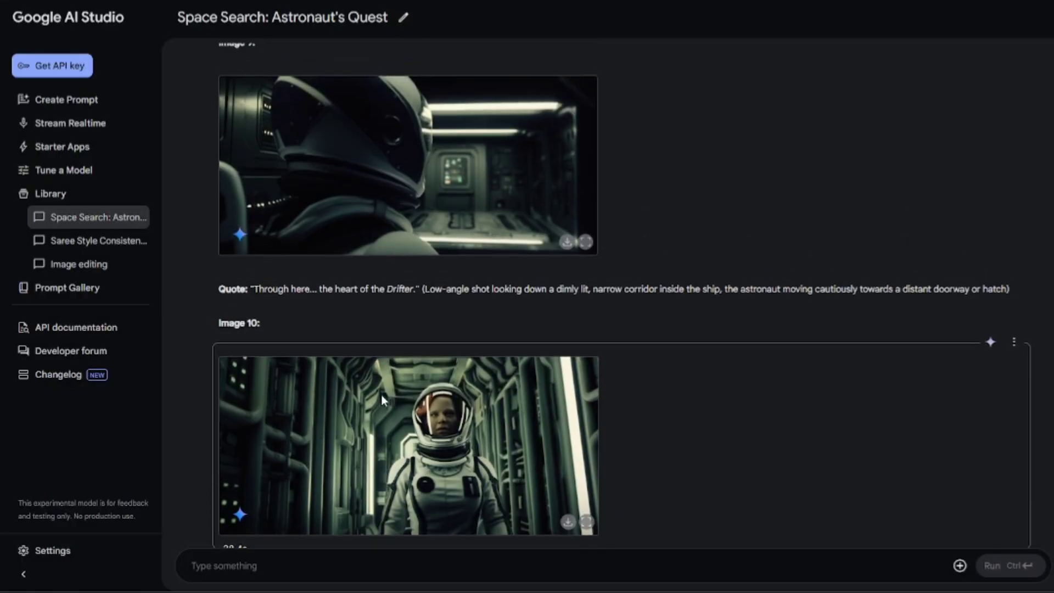